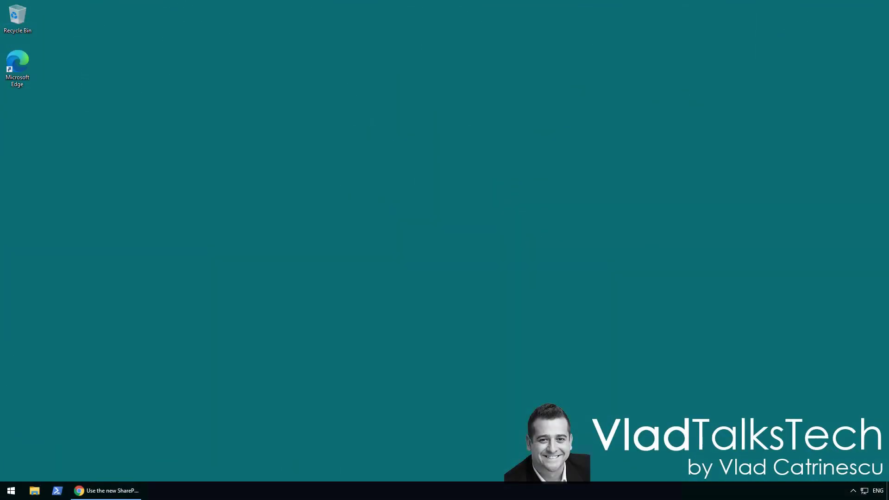
Bring up the SharePoint app bar Docs article, then switch to the vNext Solutions Home site tab.
left_click(105, 490)
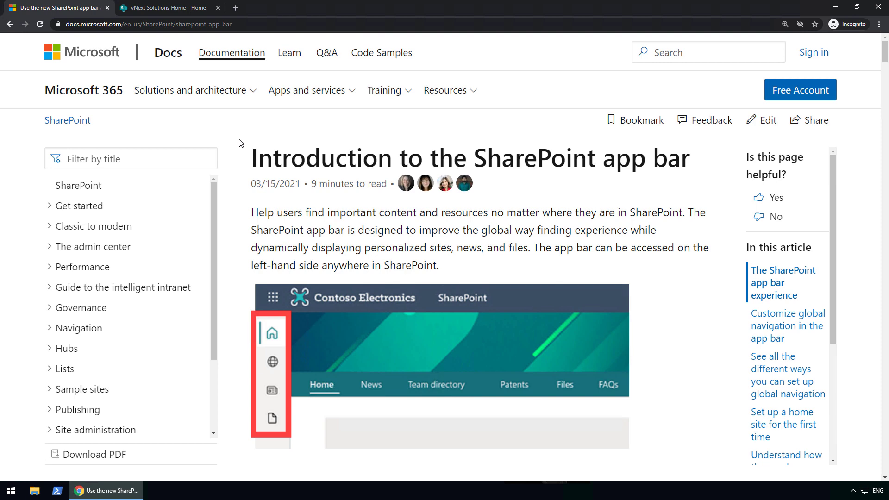
left_click(172, 8)
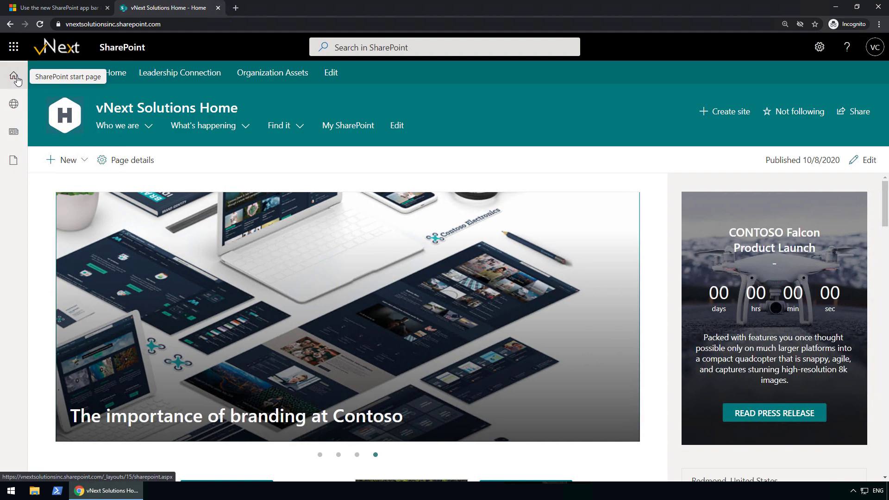
From the app bar, visit the SharePoint start page, then My sites, My news and My files.
left_click(16, 79)
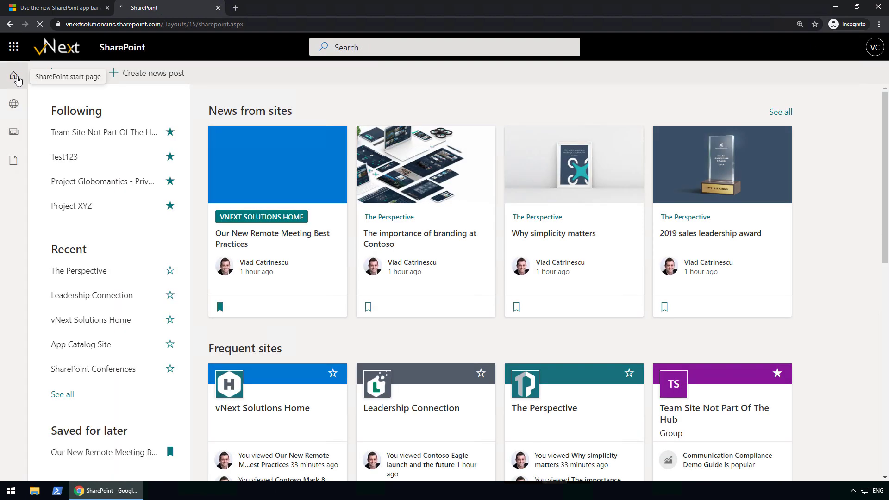
left_click(20, 102)
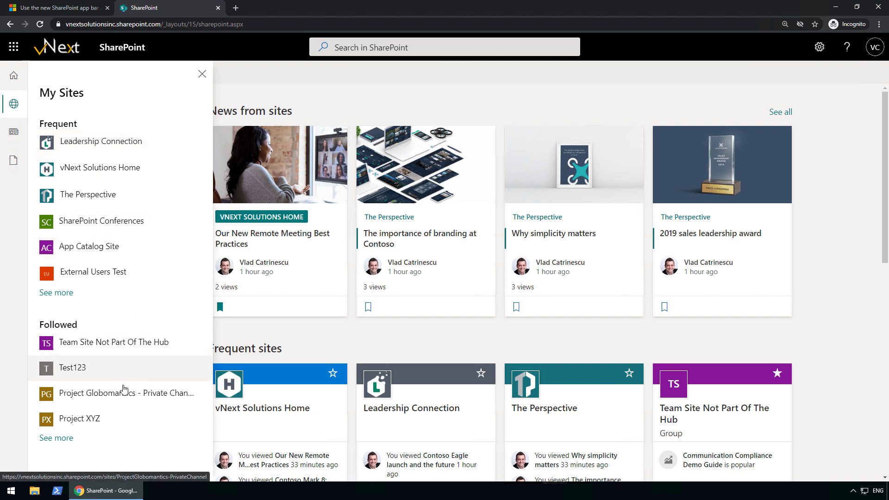
left_click(14, 134)
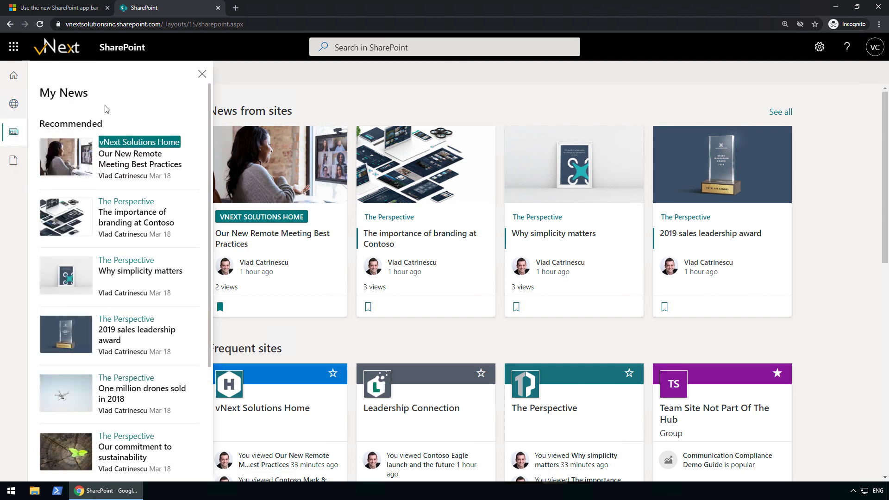
scroll(116, 162, "down", 3)
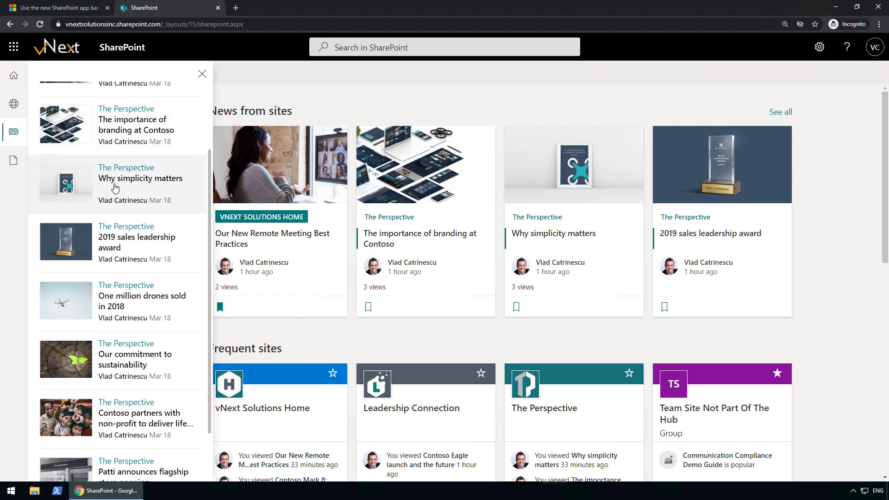
scroll(115, 185, "up", 4)
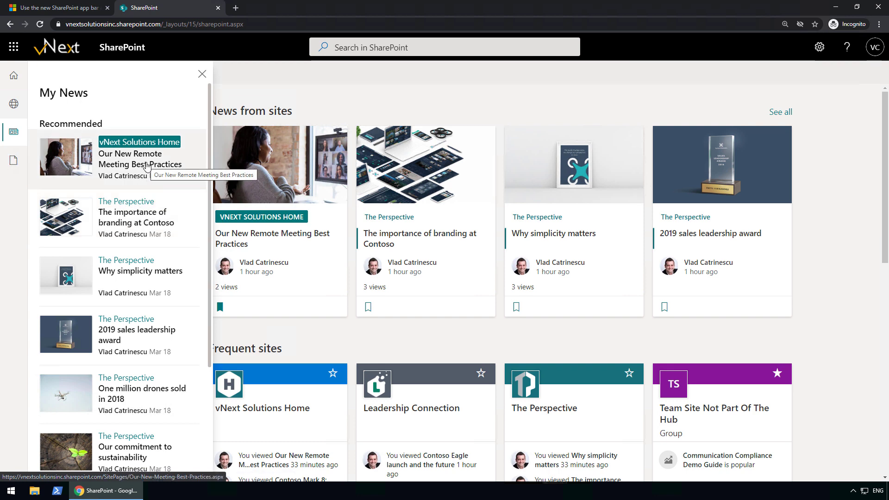
left_click(14, 159)
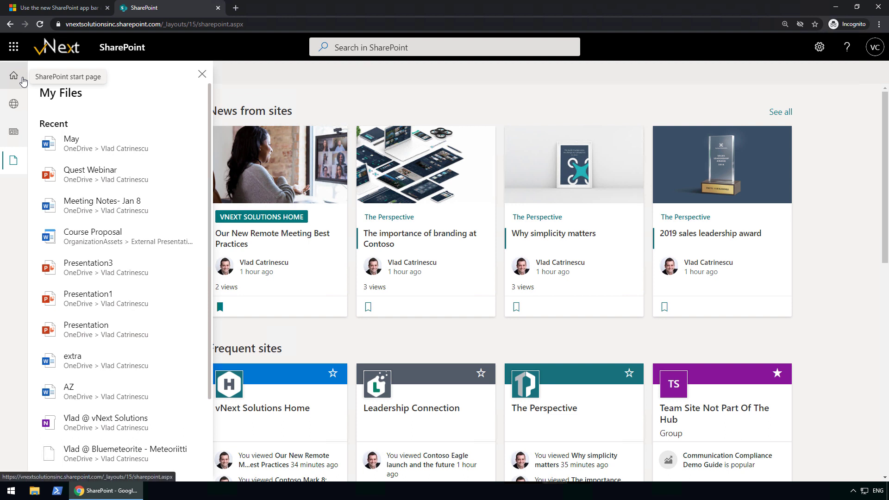
Open vNext Solutions Home, then visit Leadership Connection and Organization Assets via the hub links.
left_click(248, 87)
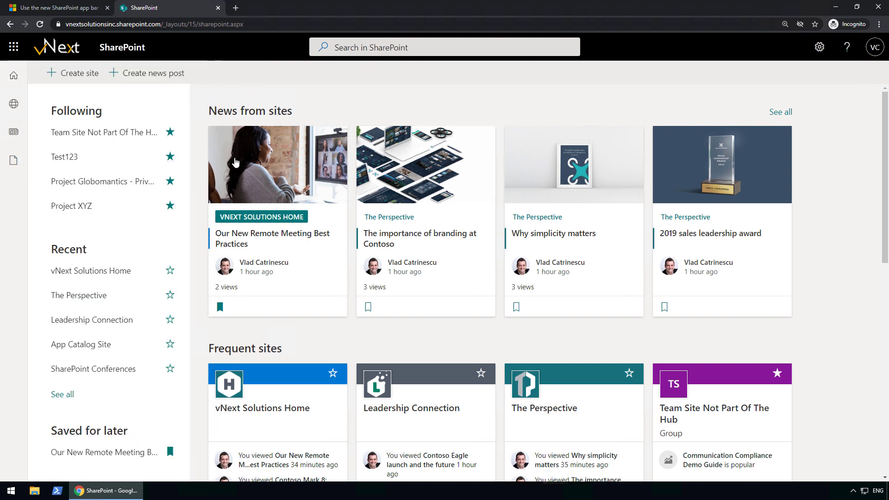
left_click(241, 216)
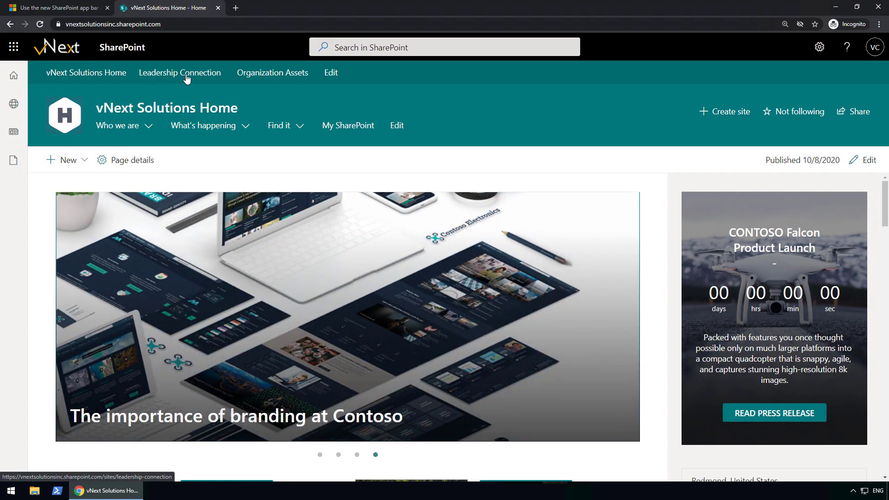
left_click(167, 78)
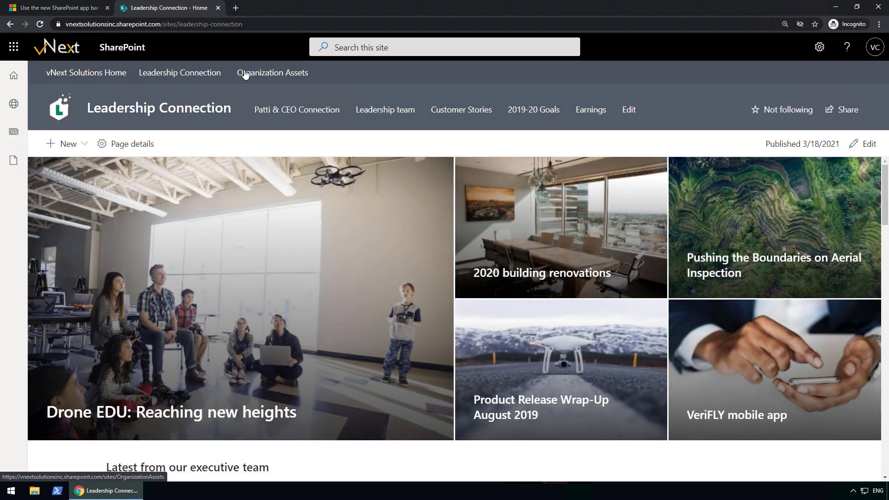
left_click(245, 74)
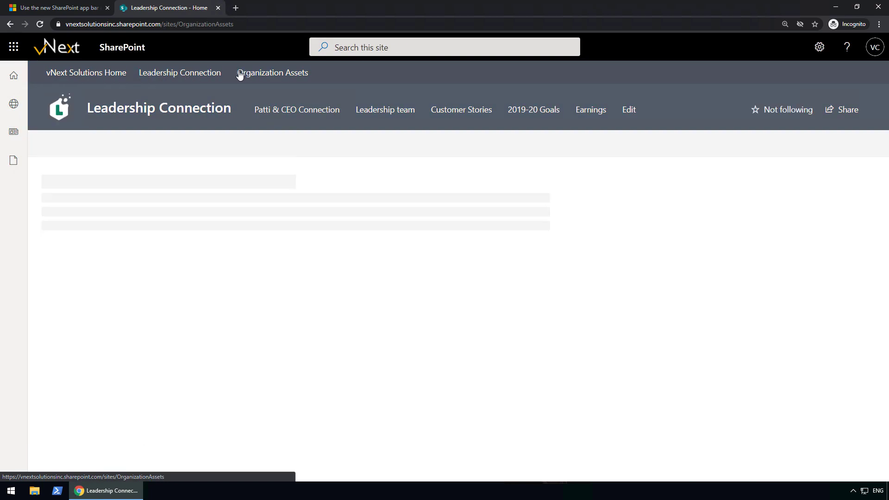
left_click(90, 74)
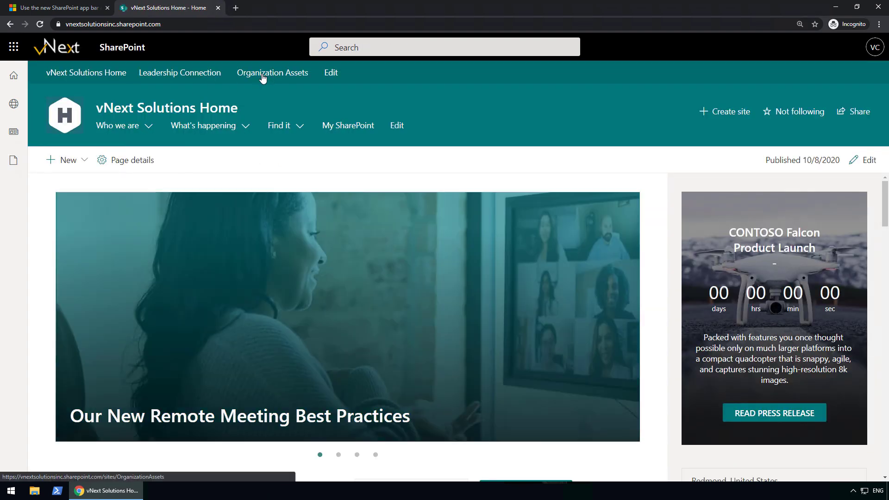
Revisit Organization Assets, return to vNext Solutions Home, and peek at the Who we are menu.
left_click(262, 77)
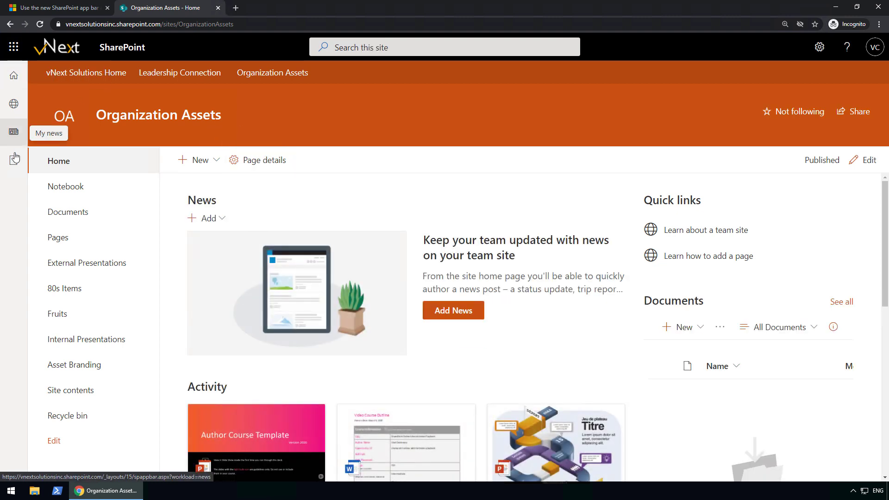
left_click(72, 80)
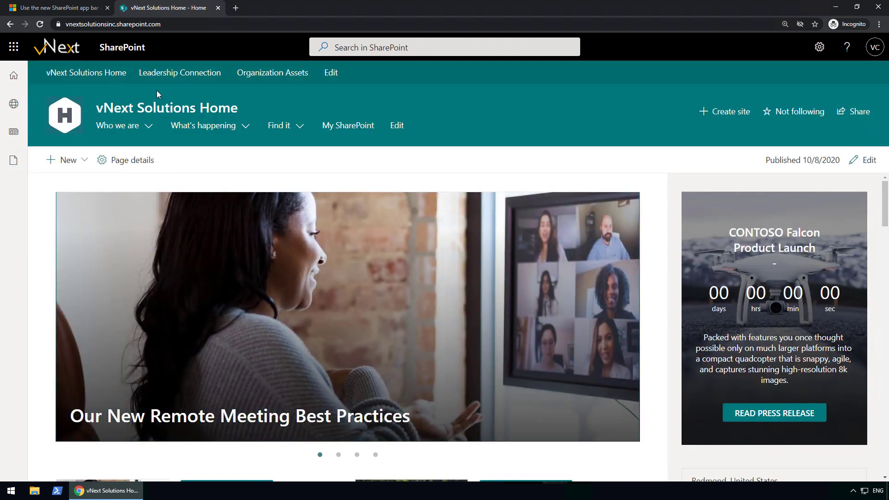
left_click(148, 126)
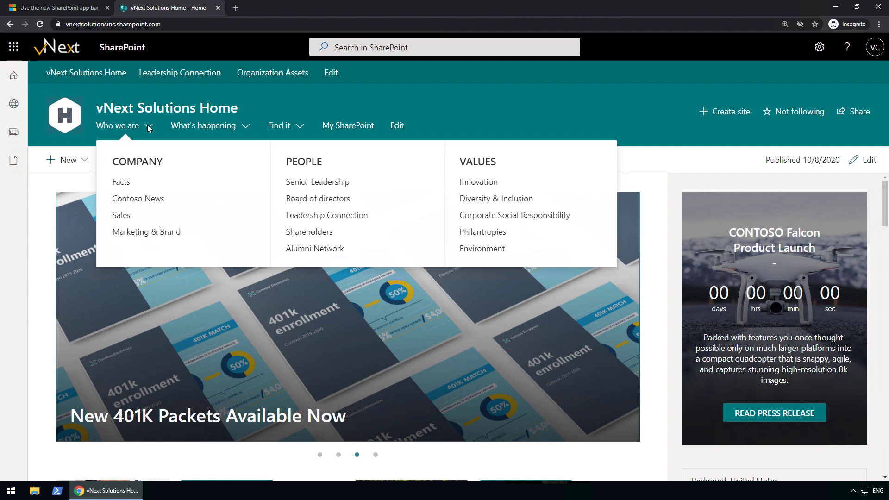
left_click(160, 81)
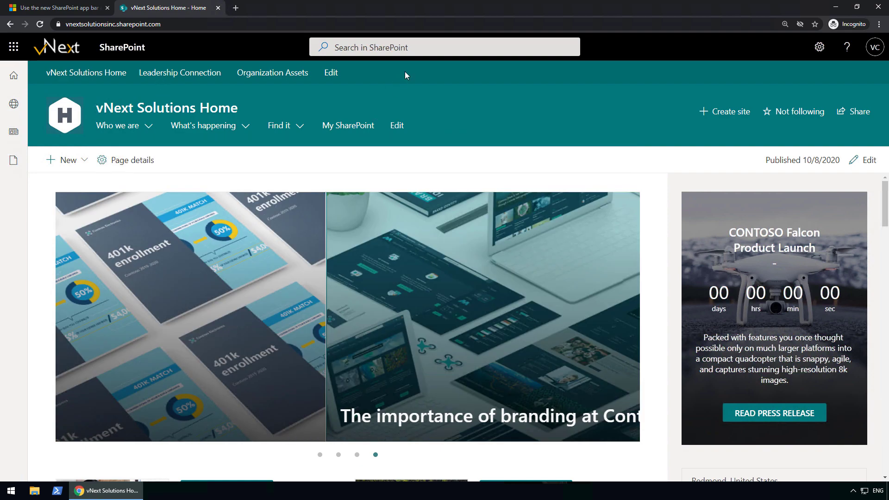
Turn on global navigation in the Global navigation settings and remove the existing logo.
left_click(816, 55)
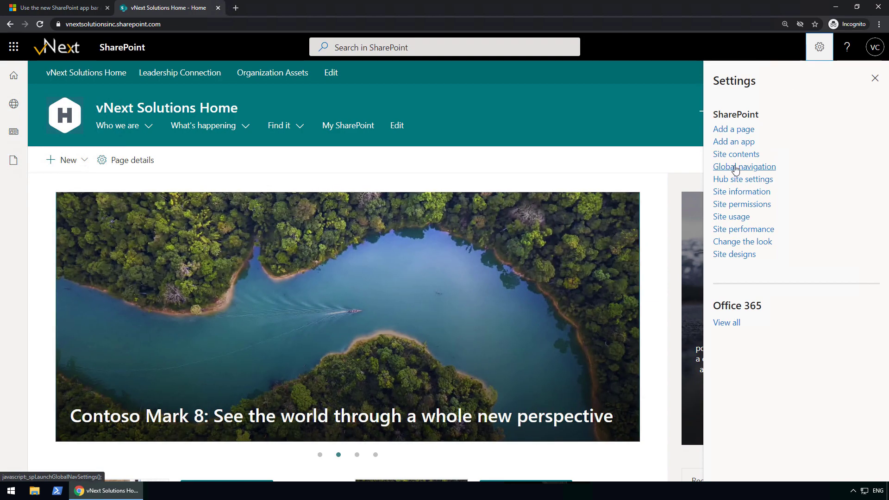
left_click(732, 167)
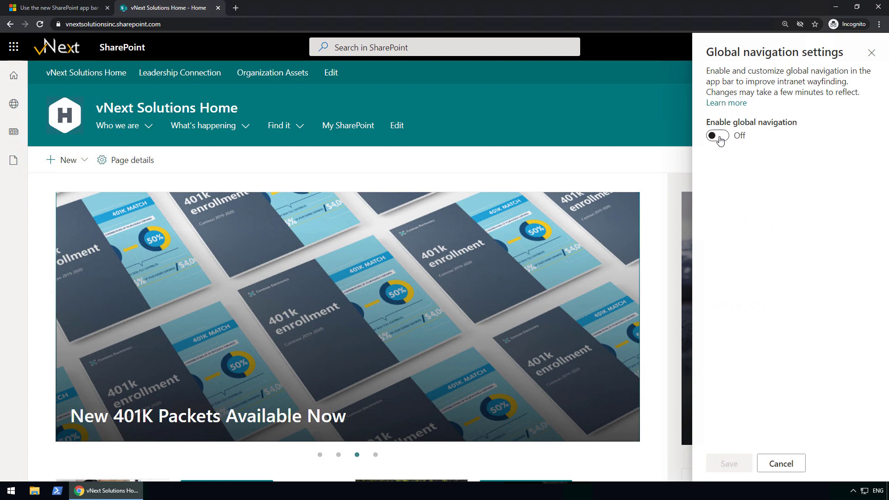
left_click(719, 136)
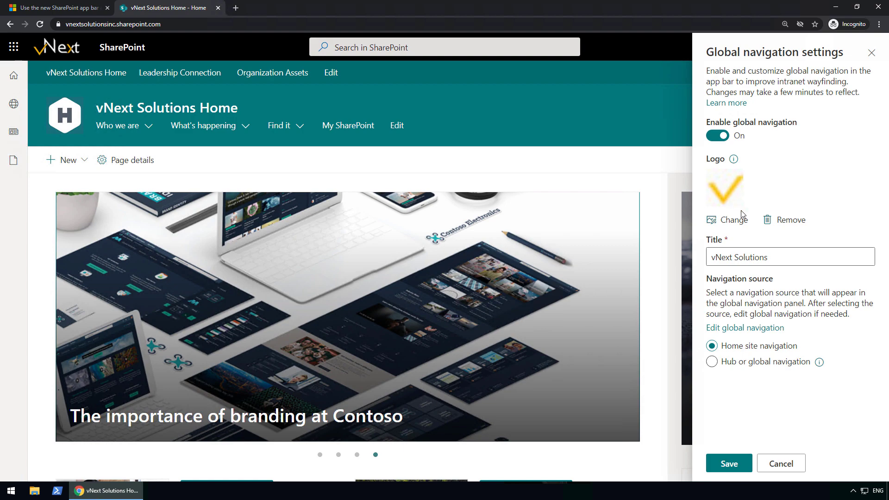
left_click(769, 225)
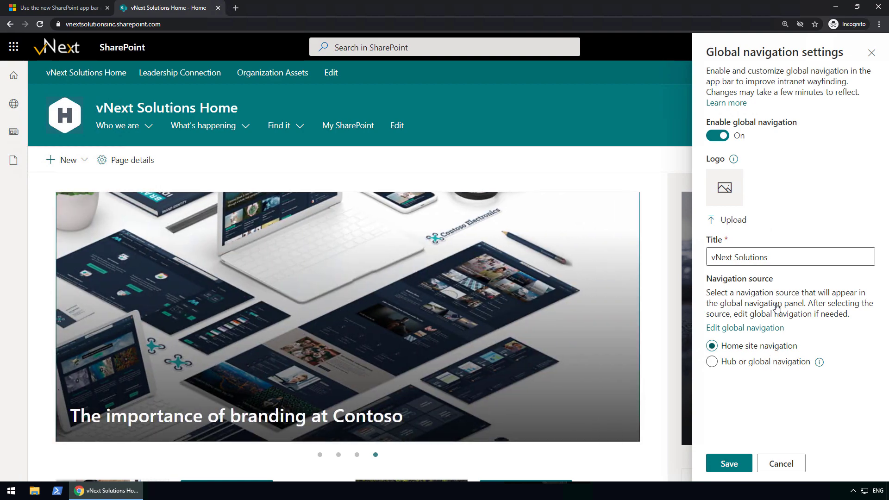
Keep Home site navigation as the global navigation source.
mouse_move(146, 127)
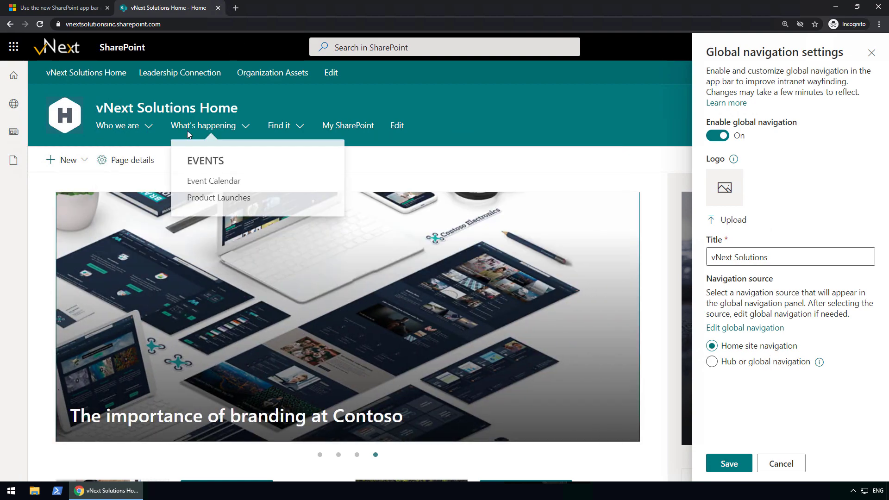
mouse_move(279, 128)
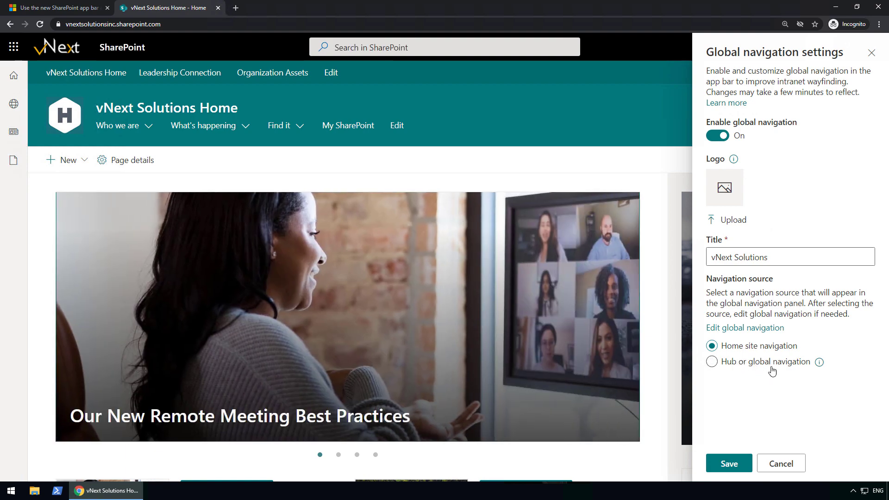
left_click(762, 369)
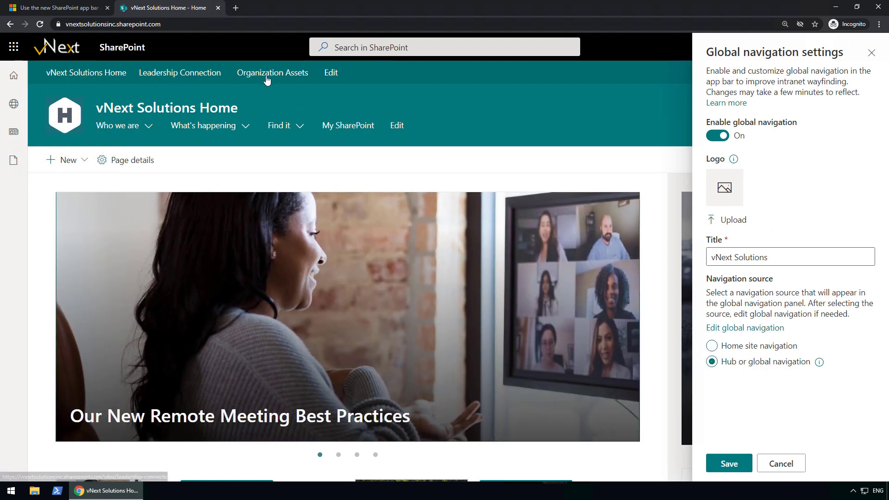
left_click(718, 353)
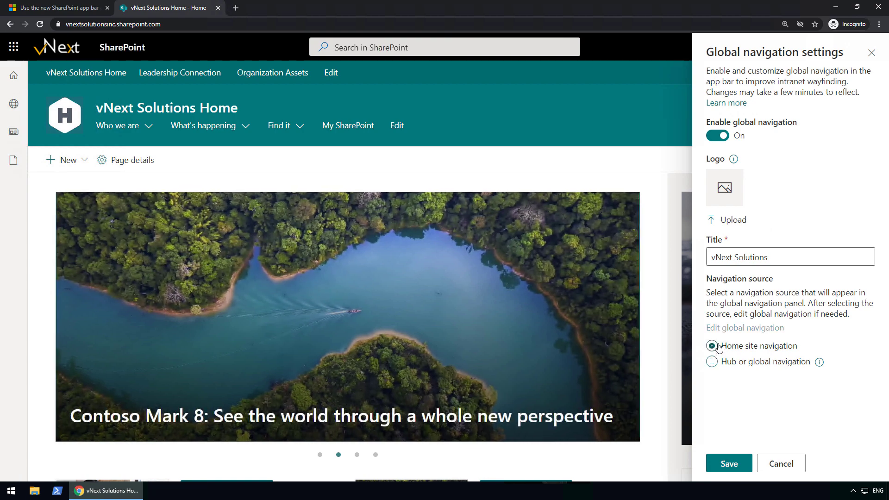
Save the global navigation settings and expand Who we are > COMPANY in the vNext Solutions panel.
left_click(724, 465)
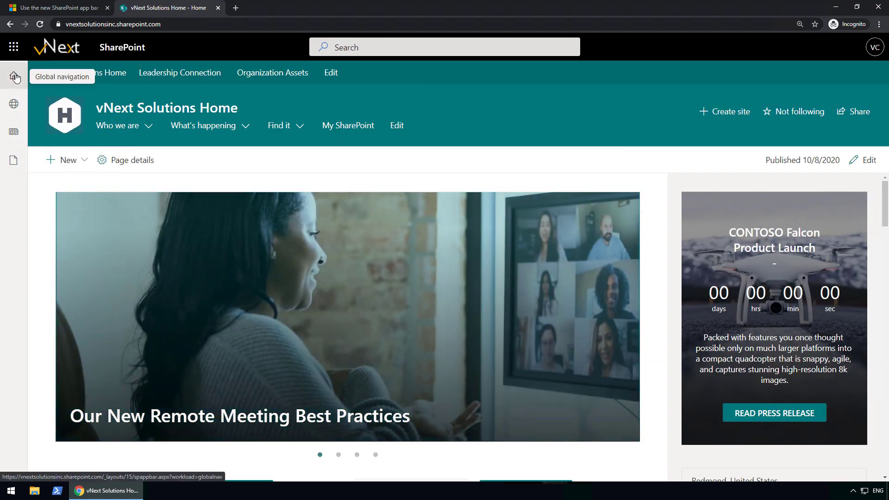
left_click(14, 77)
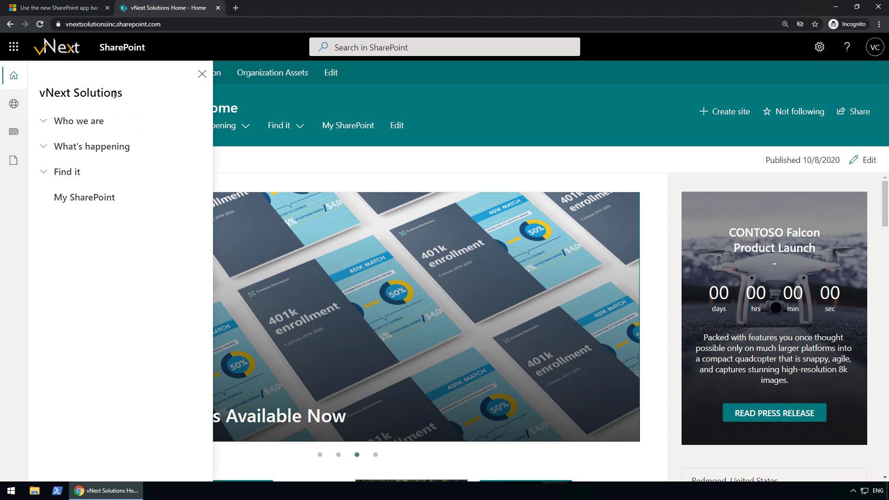
left_click(43, 120)
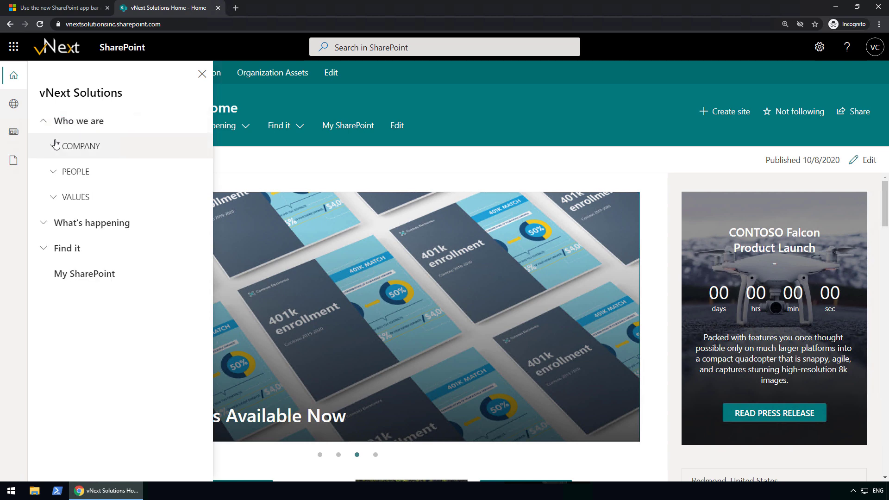
left_click(55, 145)
left_click(297, 127)
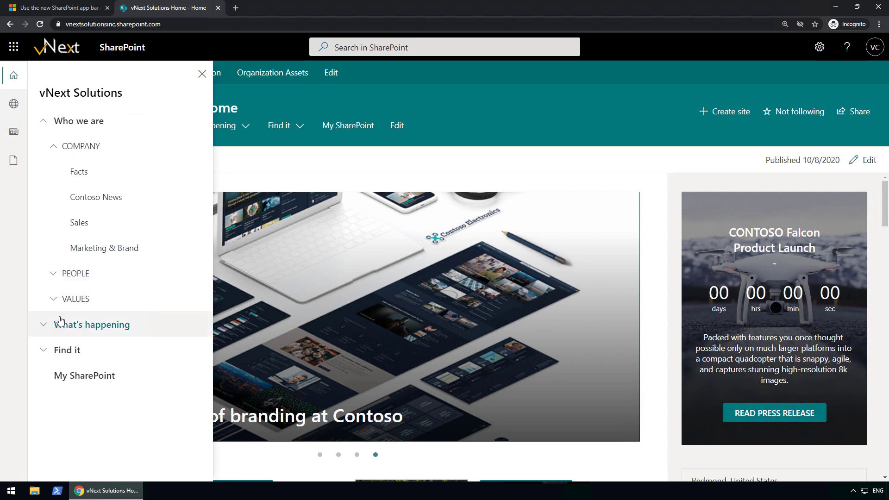
Expand Find it and CAREER & BENEFITS, check the Find it links, then close the panel.
left_click(38, 351)
scroll(51, 336, "down", 1)
left_click(51, 340)
left_click(286, 125)
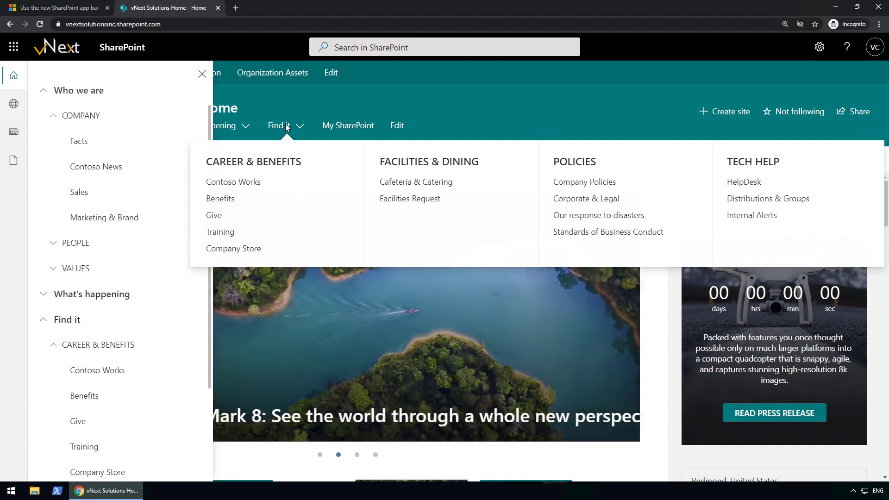
left_click(202, 74)
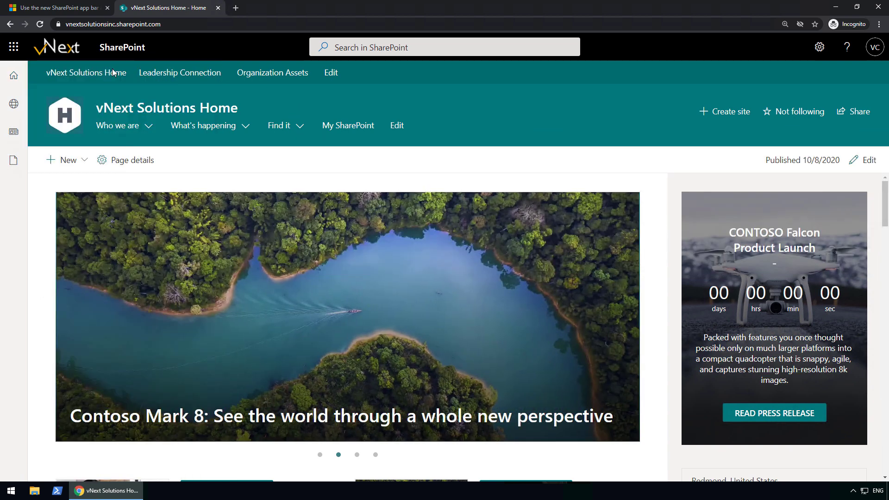
Open Team Site Not Part Of The Hub and confirm its app bar shows the vNext Solutions navigation.
left_click(120, 55)
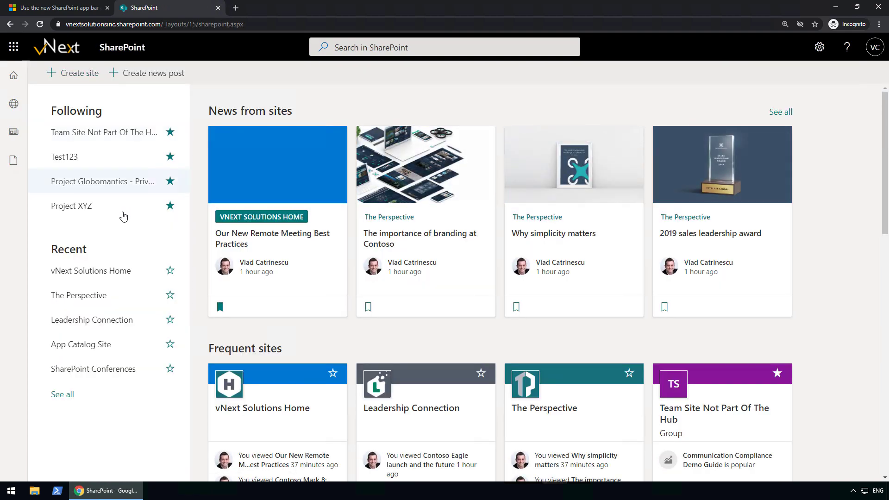
left_click(80, 135)
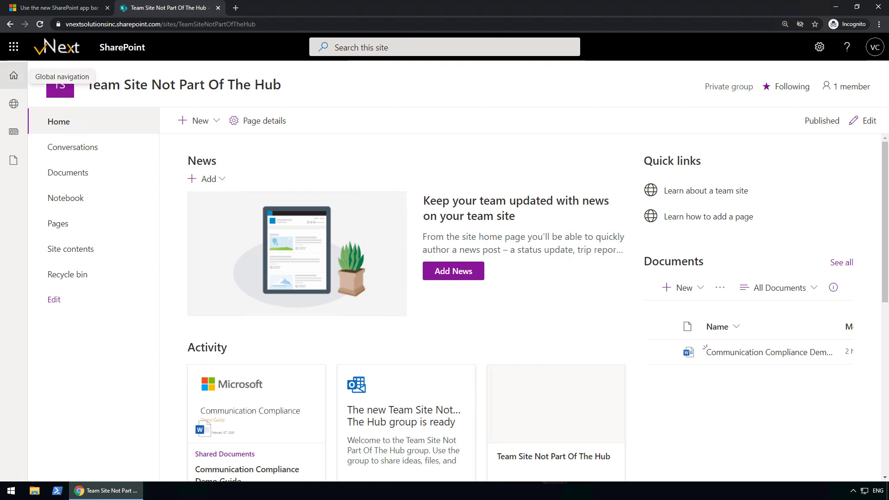
left_click(13, 80)
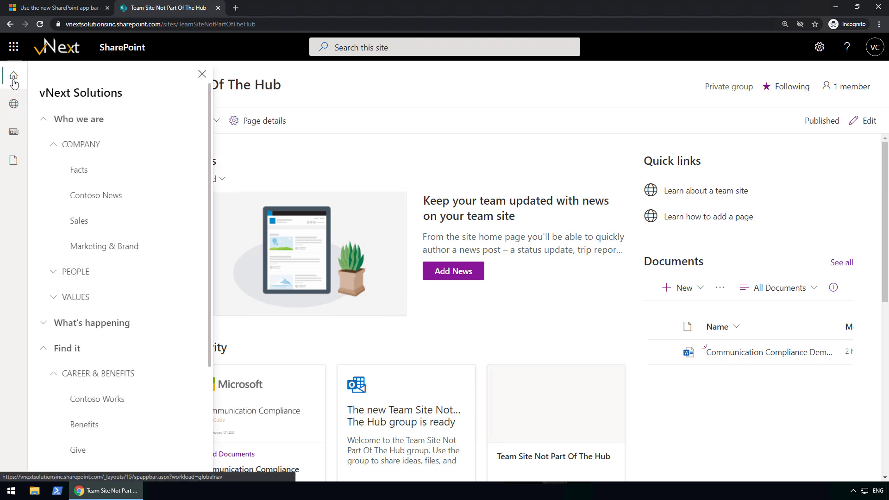
left_click(52, 147)
left_click(43, 121)
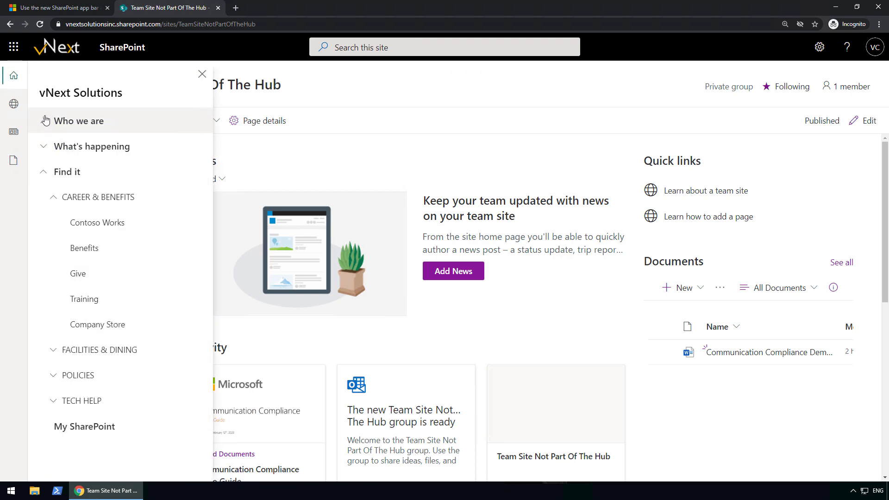
left_click(40, 174)
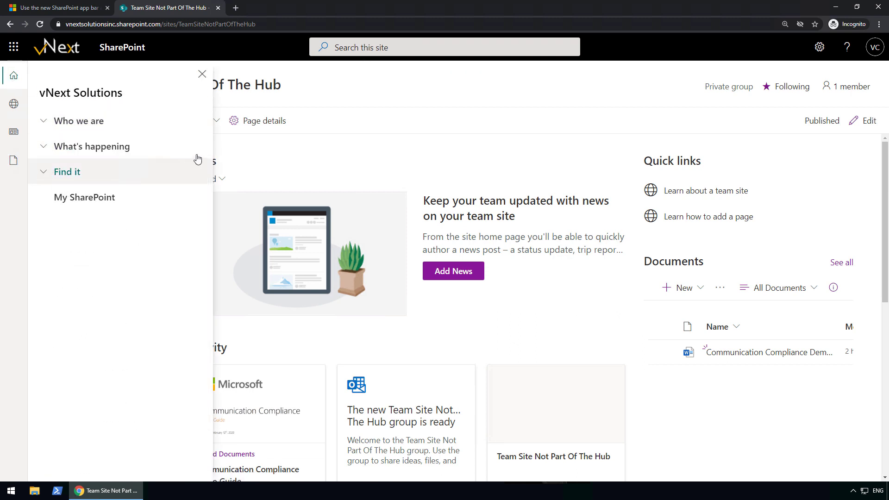
left_click(303, 180)
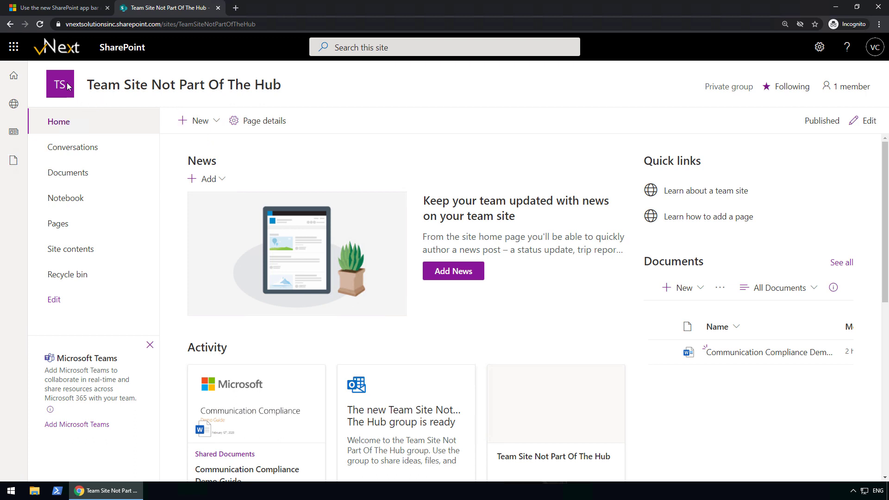
Return from the team site to vNext Solutions Home via the SharePoint start page.
left_click(11, 75)
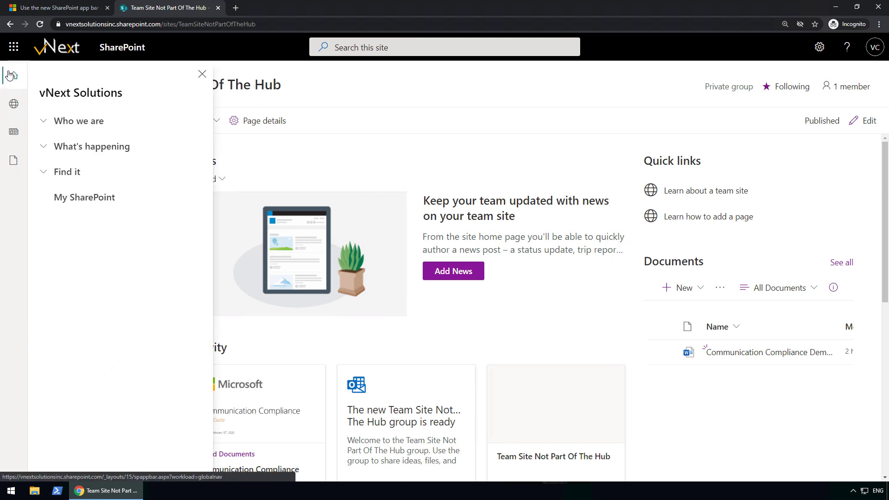
left_click(113, 50)
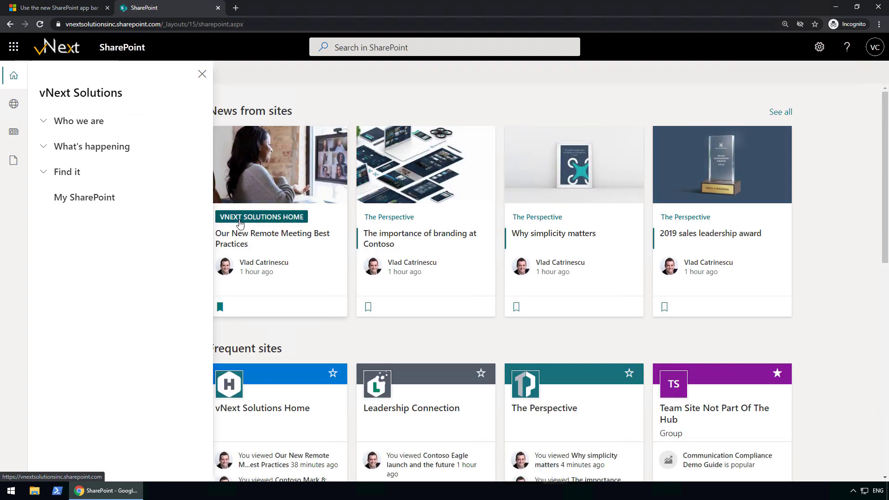
left_click(240, 217)
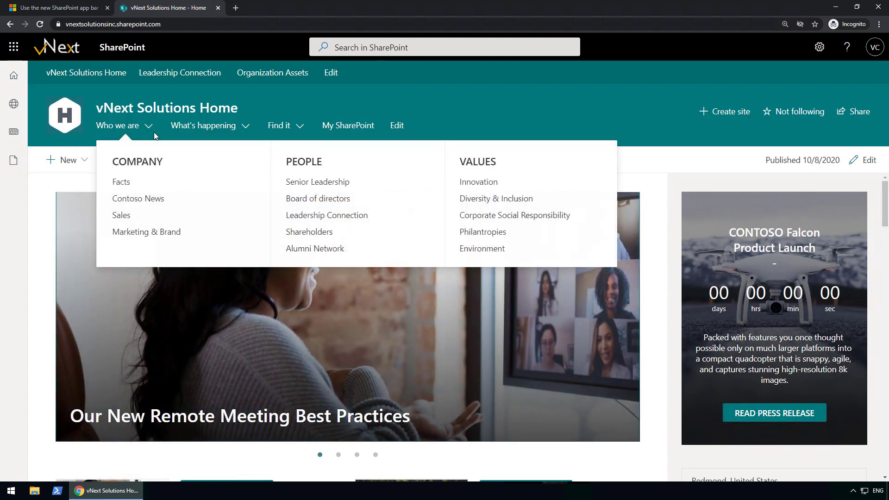
Upload vNext V favicon.jpg from Documents as the global navigation logo and save.
left_click(819, 50)
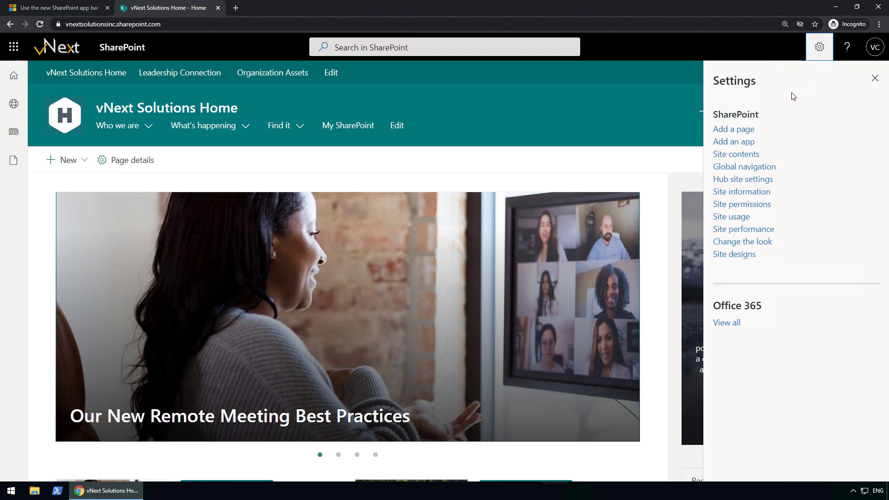
left_click(745, 167)
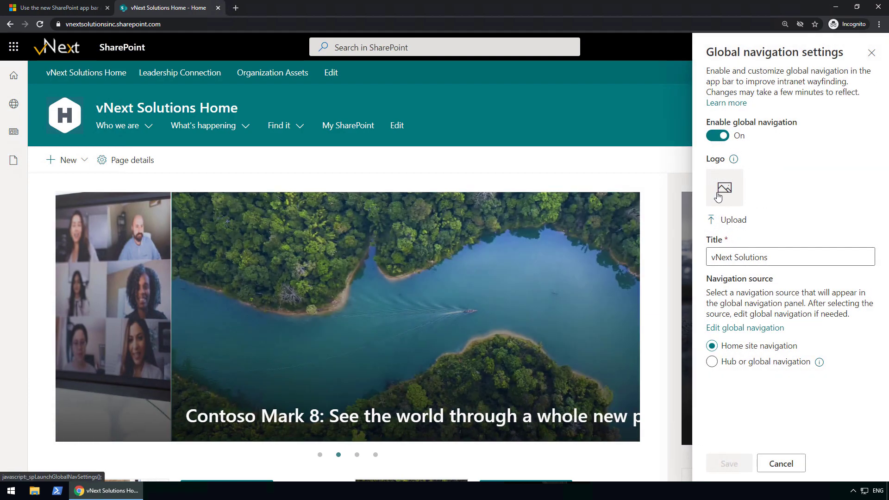
left_click(722, 220)
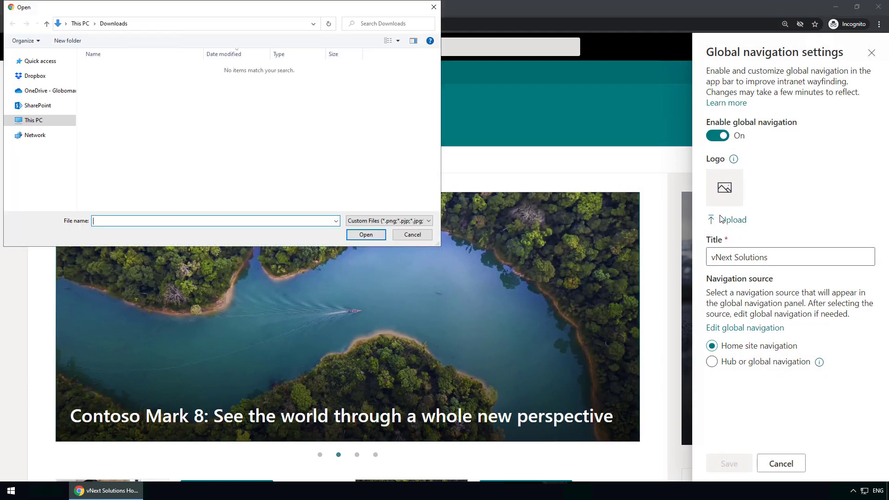
left_click(8, 60)
left_click(30, 94)
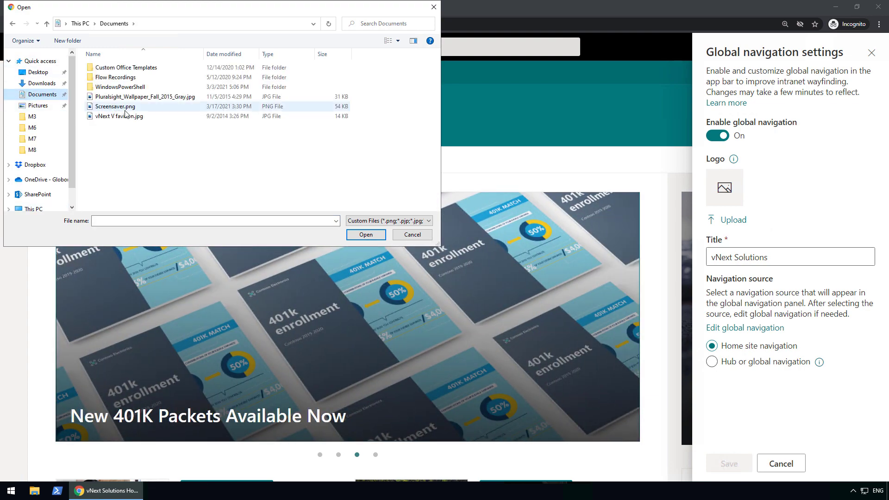
left_click(112, 116)
double_click(111, 117)
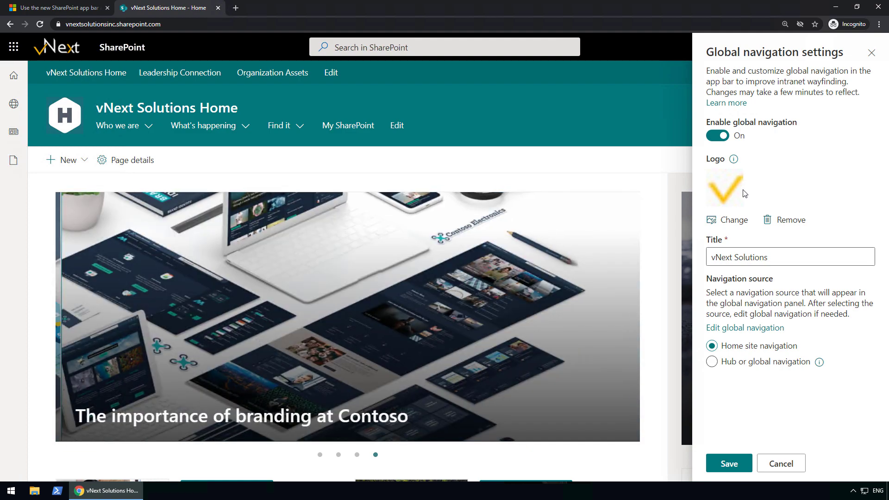
left_click(724, 465)
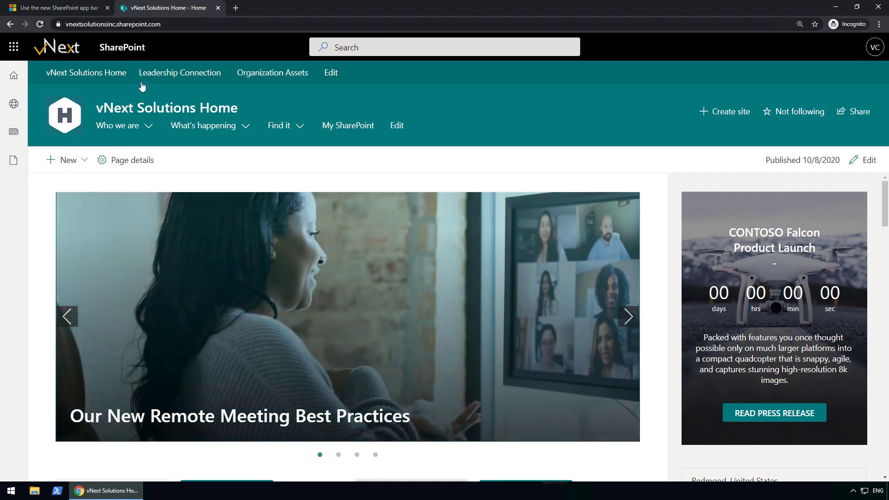
Reload the hub site, then go to the SharePoint start page to see the V logo.
left_click(40, 24)
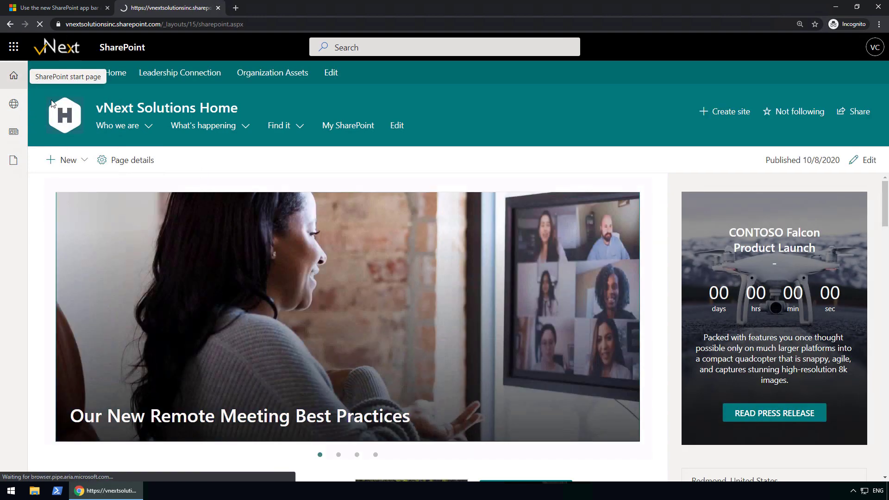
left_click(114, 52)
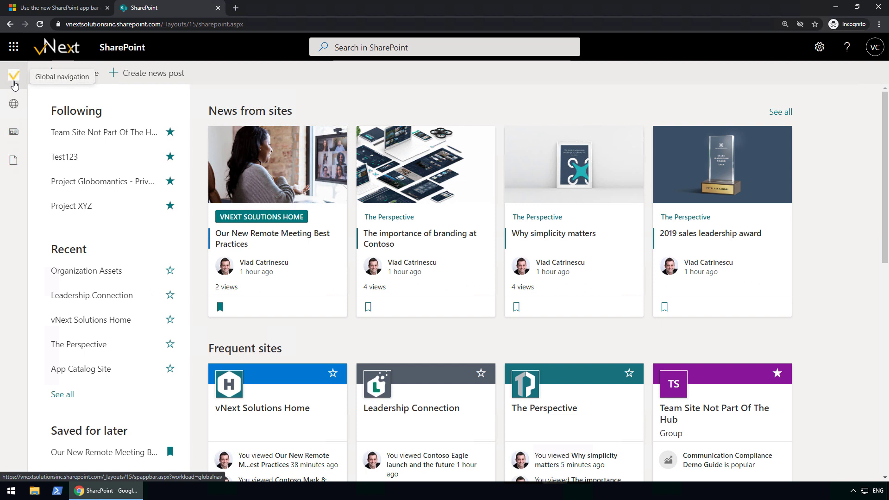
Open the vNext Solutions navigation from the V logo and expand Who we are > COMPANY.
left_click(14, 75)
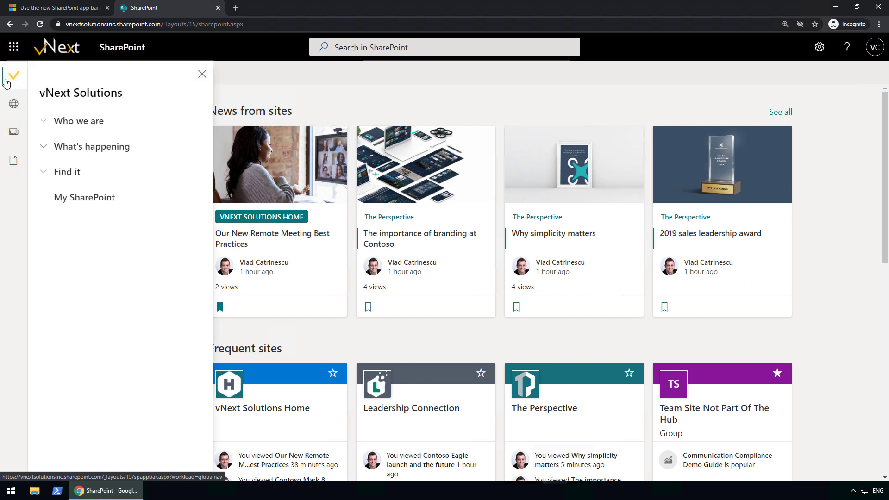
left_click(51, 130)
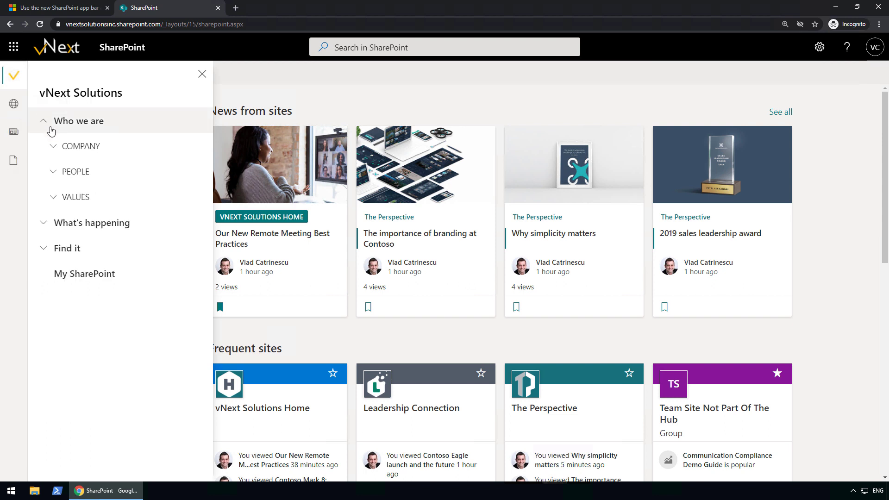
left_click(52, 147)
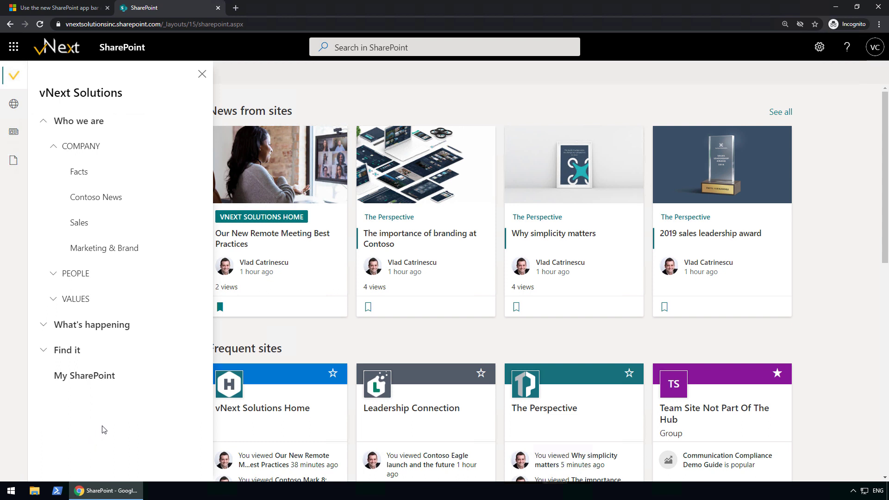
Cycle twice through My sites, My news and My files, returning to the vNext Solutions navigation.
left_click(13, 104)
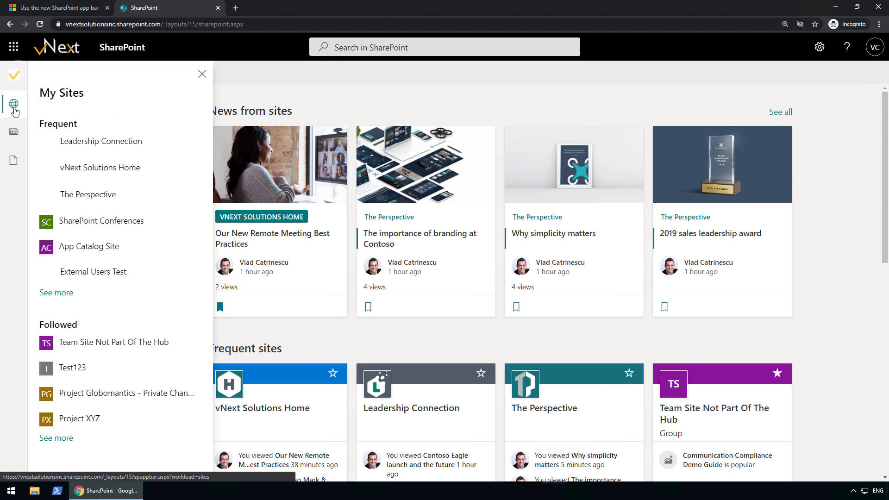
left_click(14, 134)
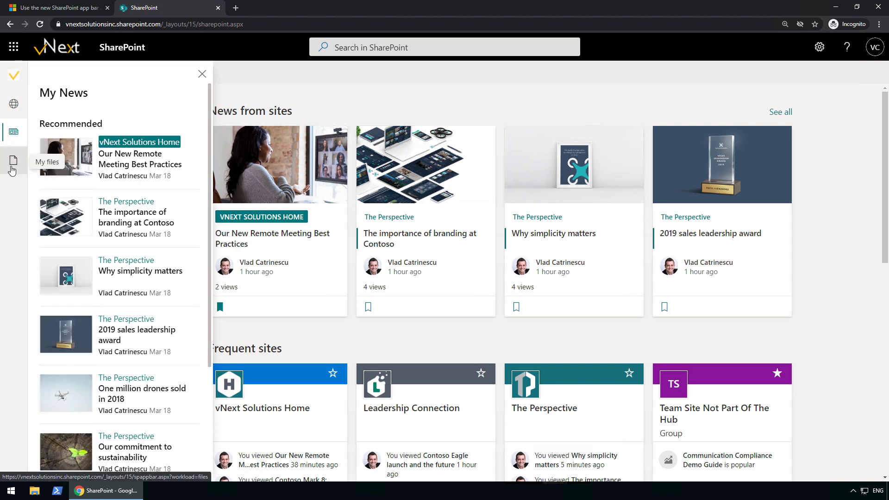
left_click(13, 160)
left_click(14, 75)
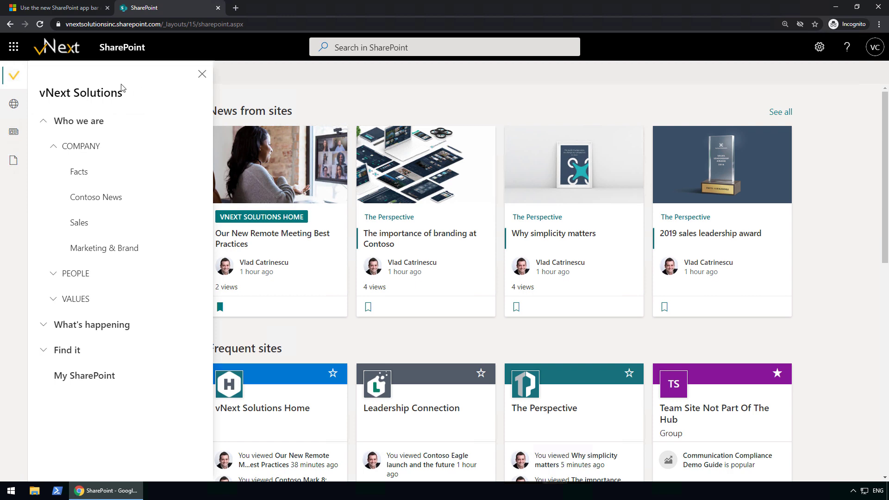
left_click(22, 105)
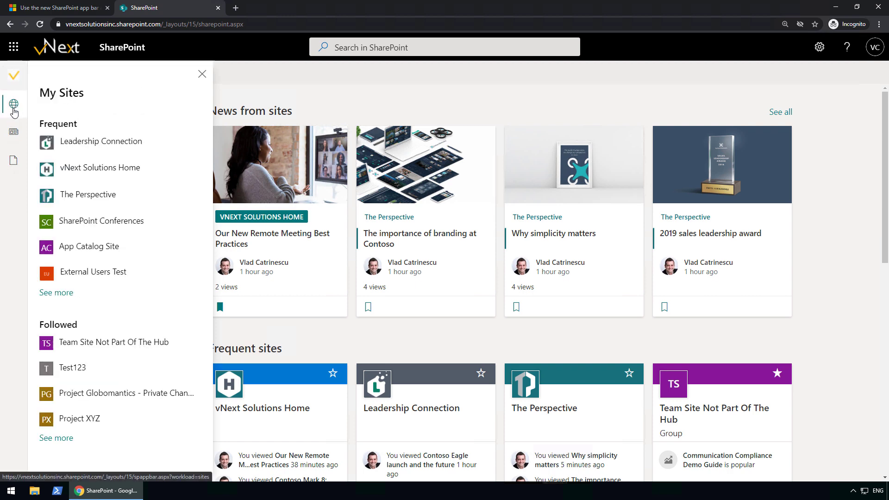
left_click(9, 134)
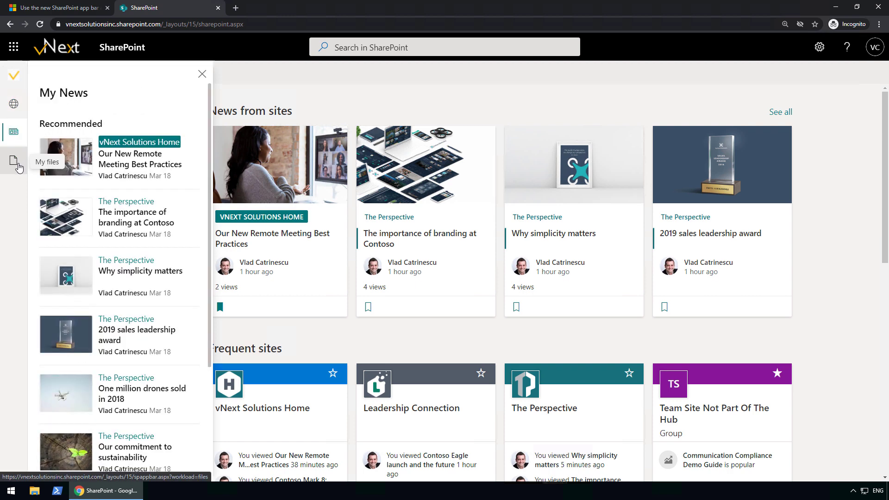
left_click(13, 160)
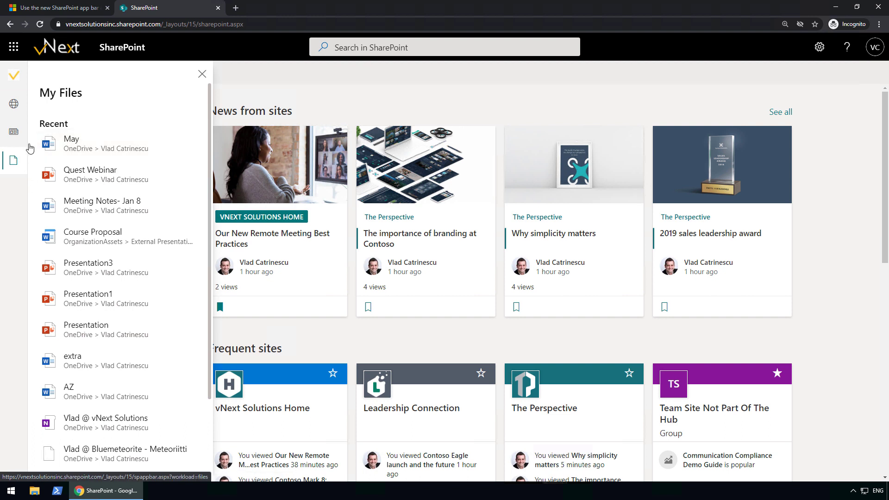
left_click(16, 86)
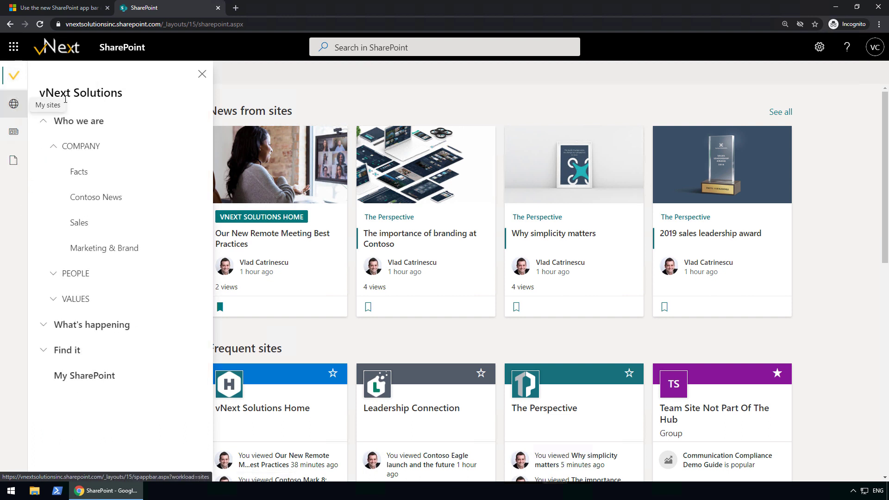